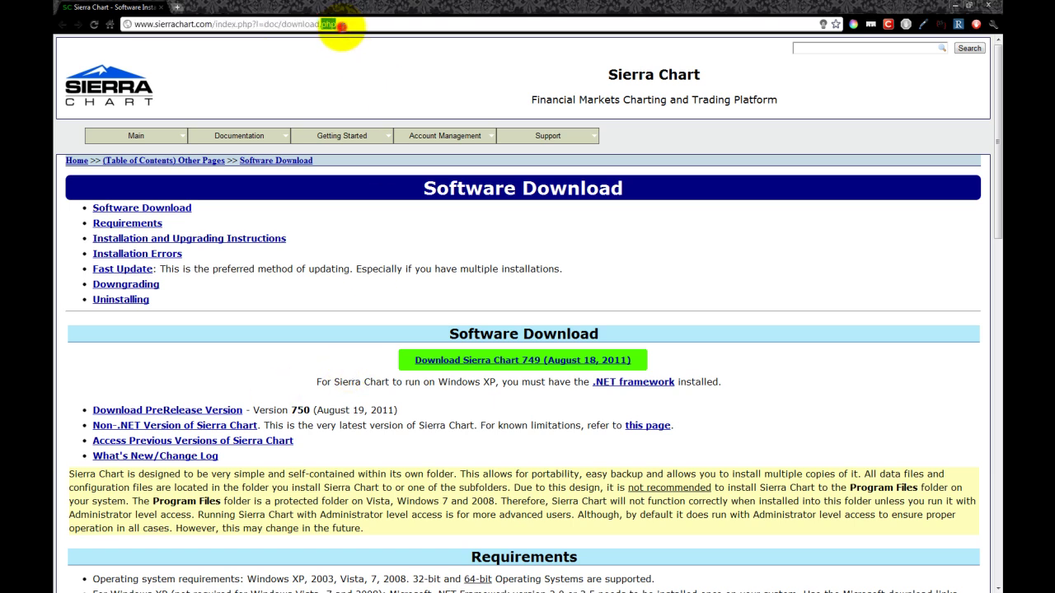
# - Highlight the Download PreRelease Version 750 line on the Software Download page, then switch to Sierra Chart
pyautogui.click(341, 26)
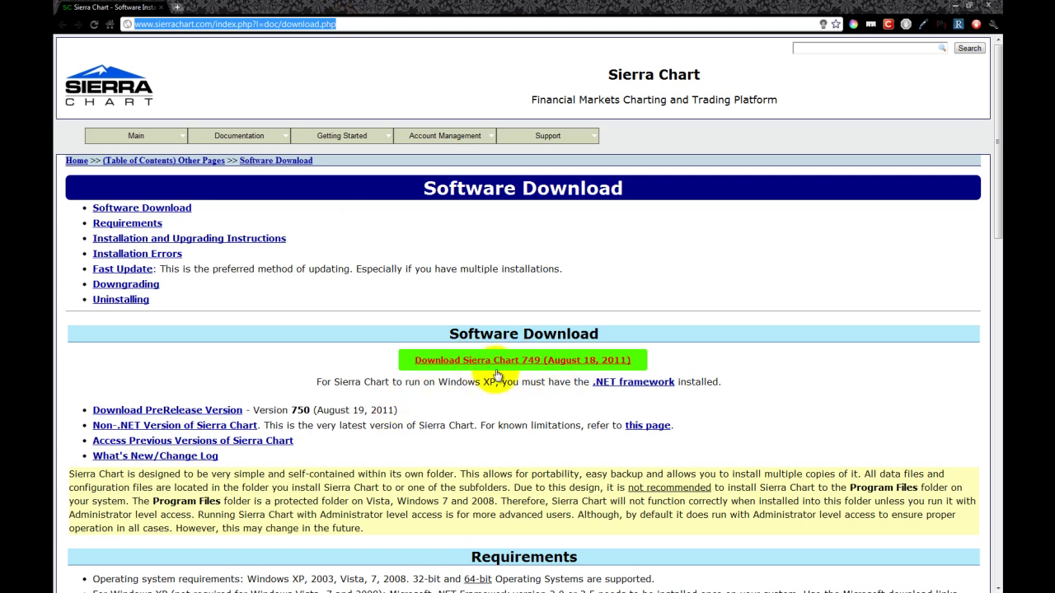
pyautogui.moveTo(402, 410); pyautogui.dragTo(295, 409)
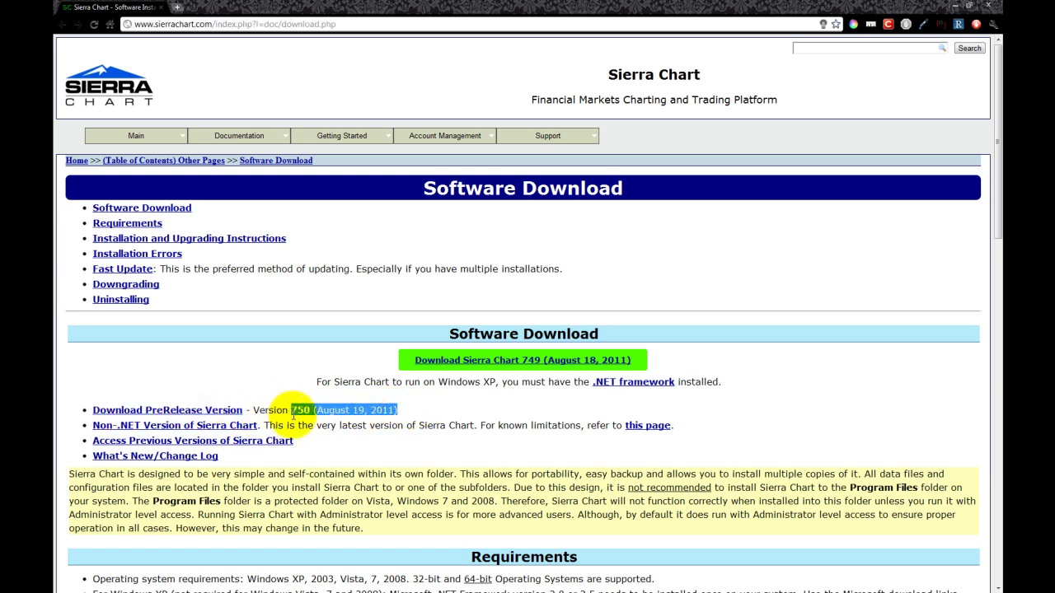
pyautogui.tripleClick(283, 409)
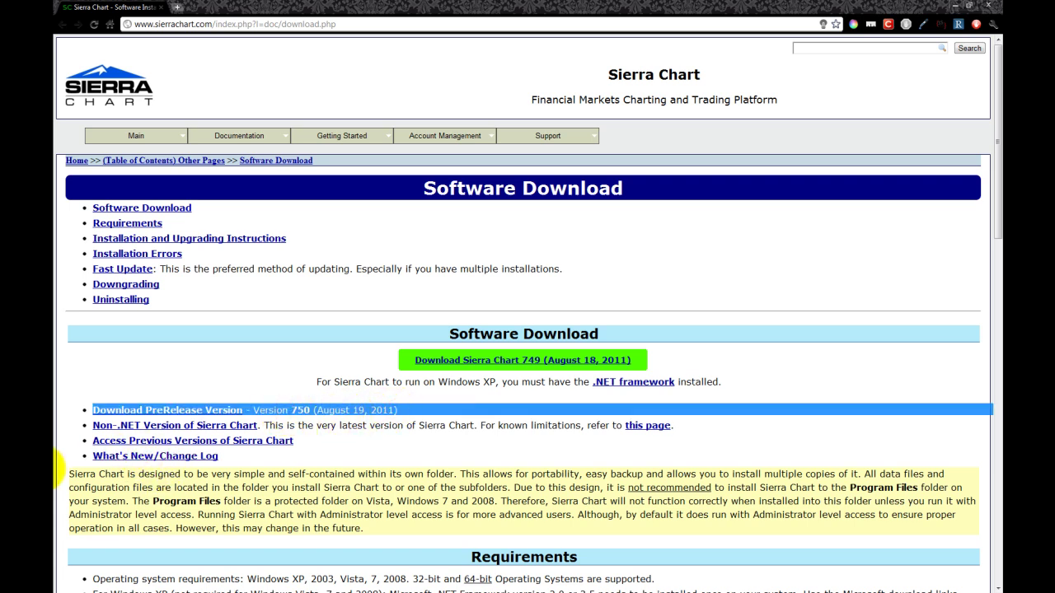
pyautogui.hotkey('alt', 'Tab')
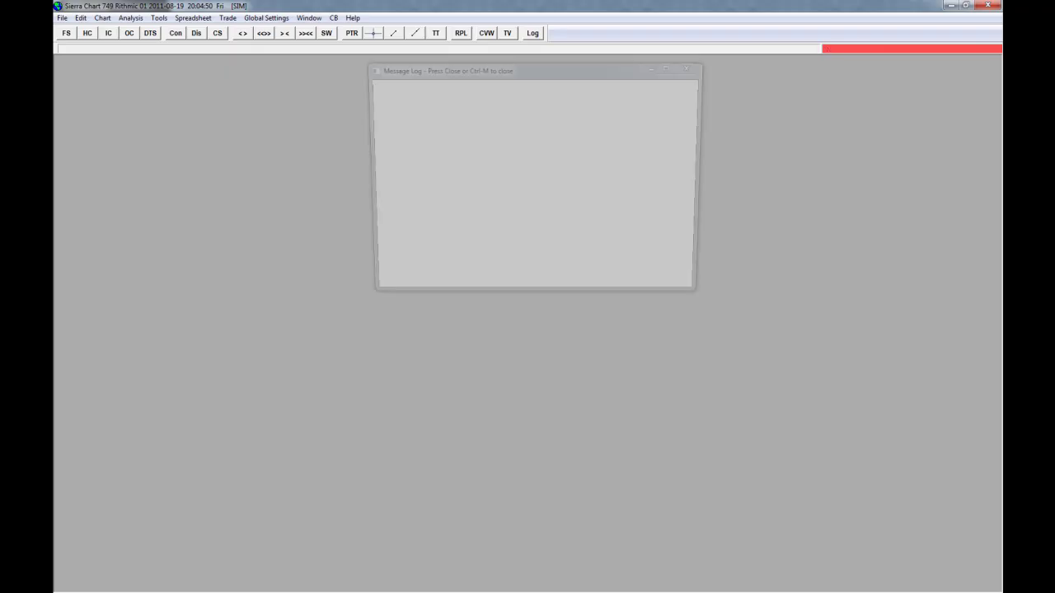
# - Dismiss the System Notification and follow the Rithmic connection messages in the Message Log
pyautogui.click(527, 408)
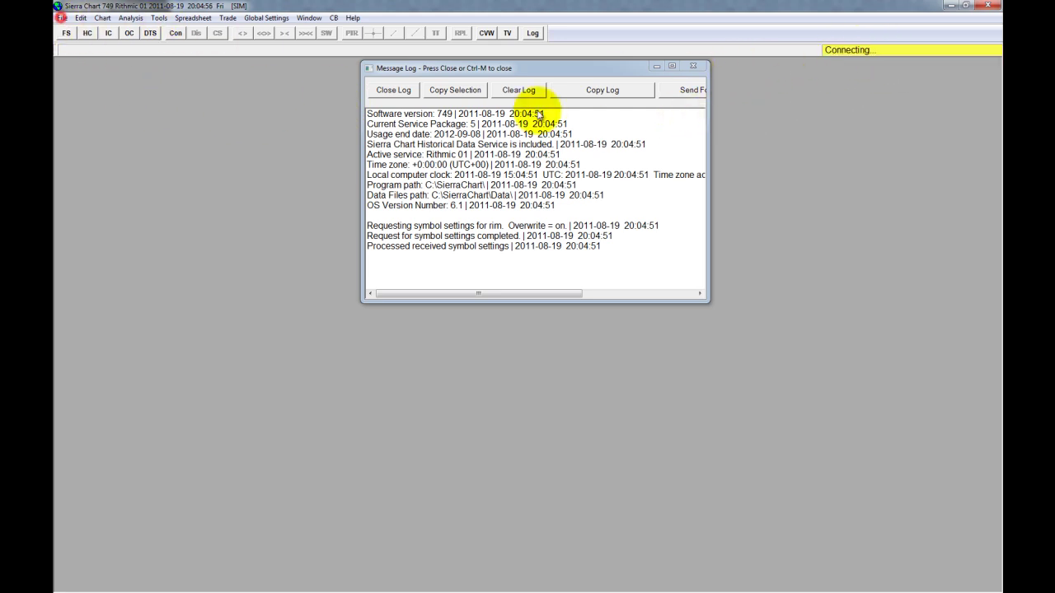
pyautogui.click(658, 143)
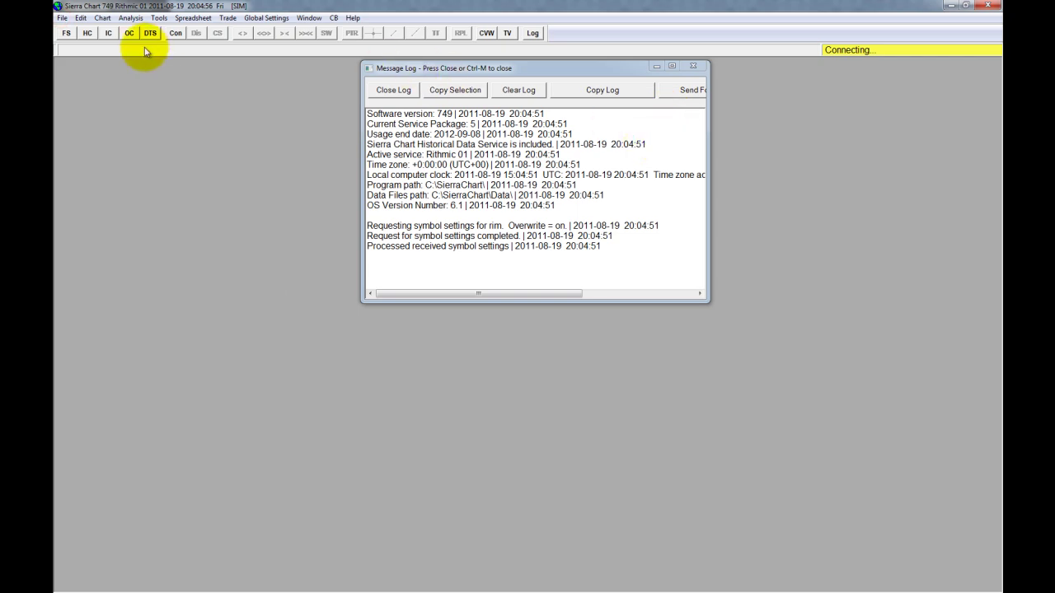
pyautogui.click(64, 18)
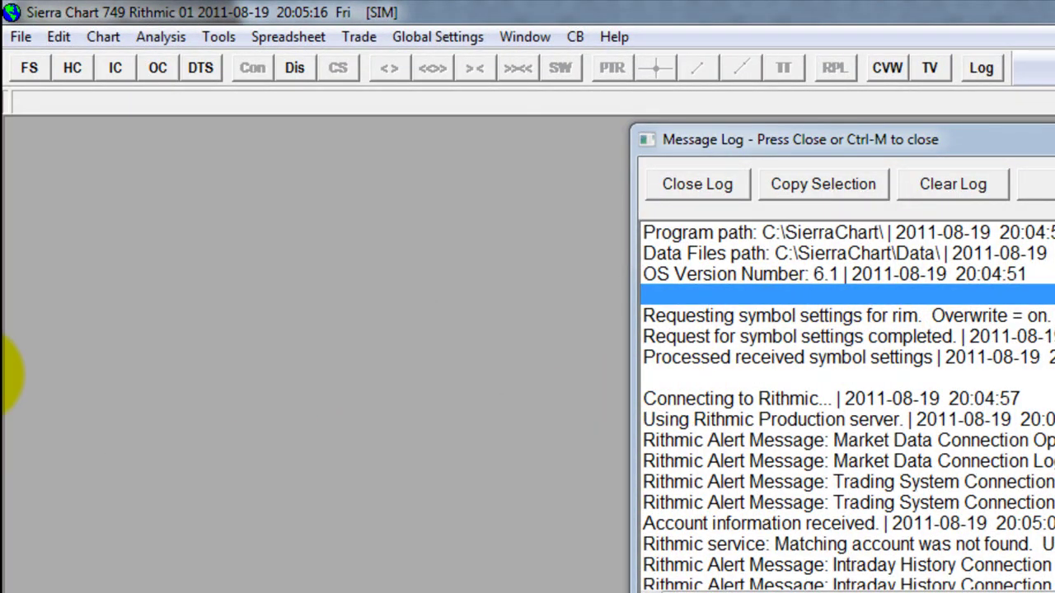
pyautogui.click(28, 44)
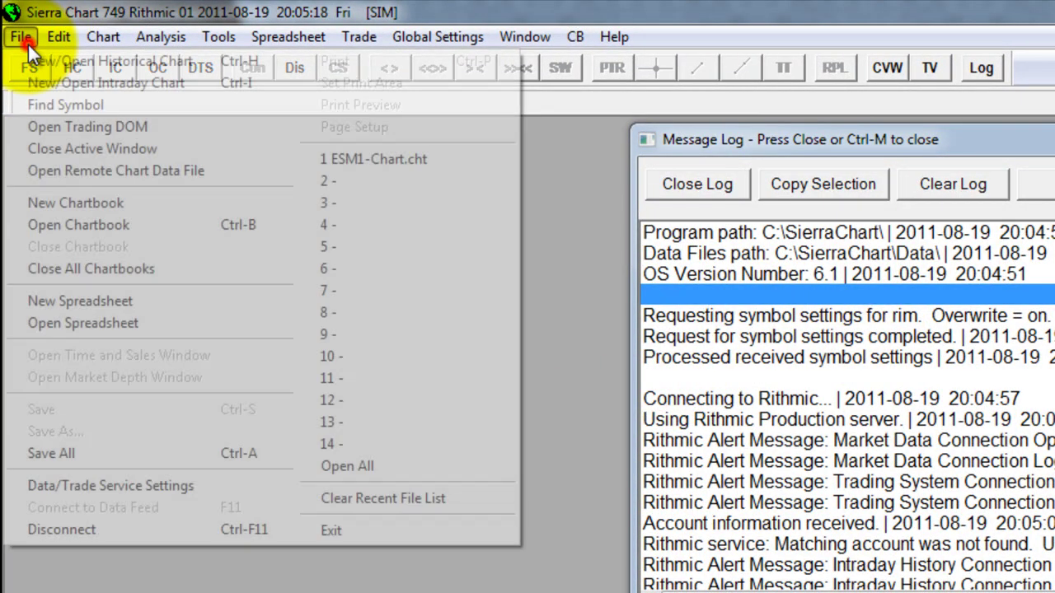
pyautogui.click(132, 491)
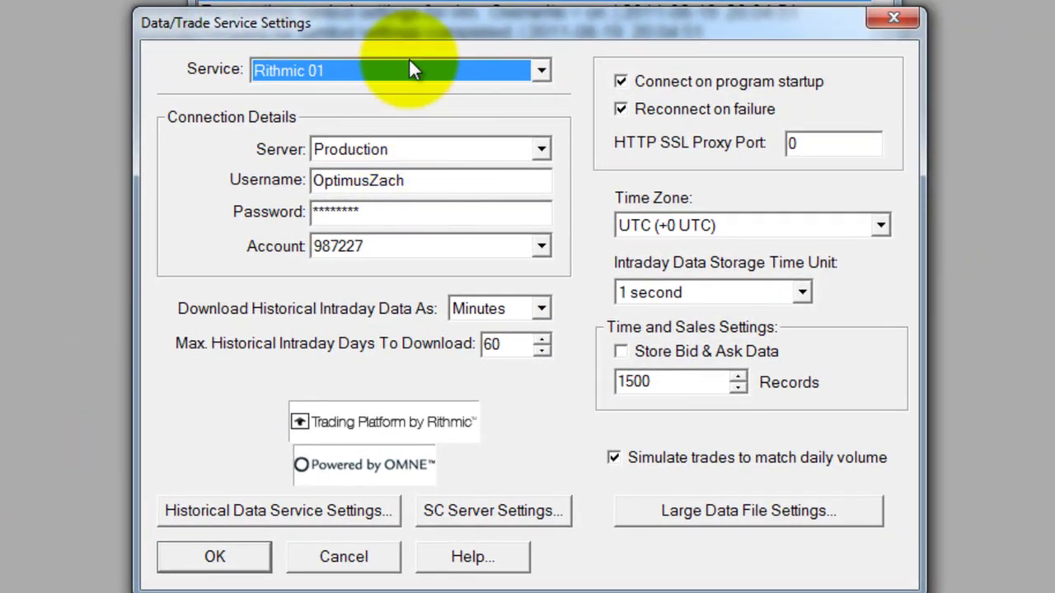
pyautogui.click(408, 64)
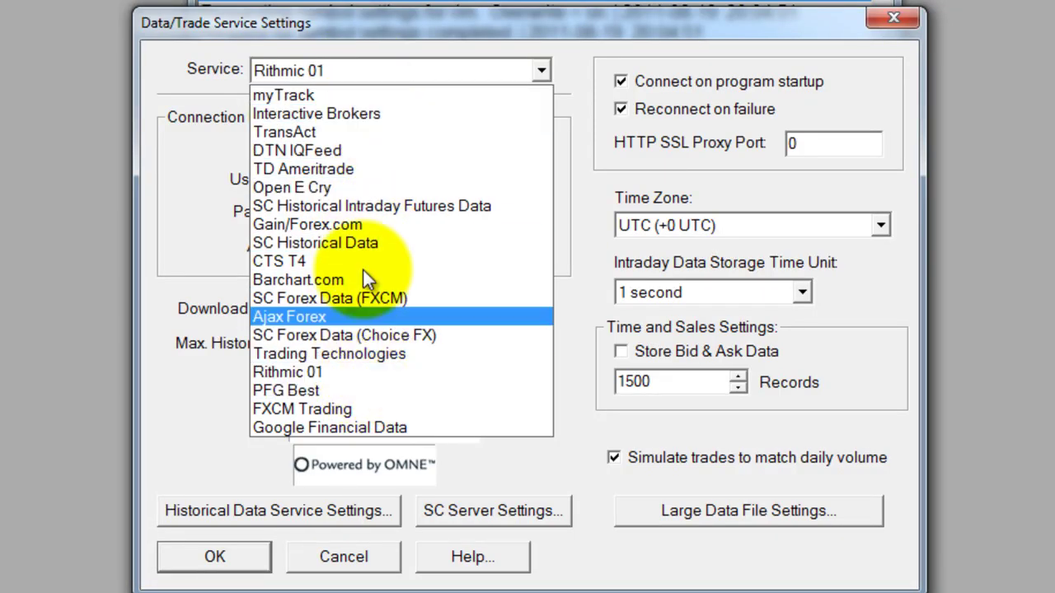
pyautogui.click(361, 371)
pyautogui.click(421, 152)
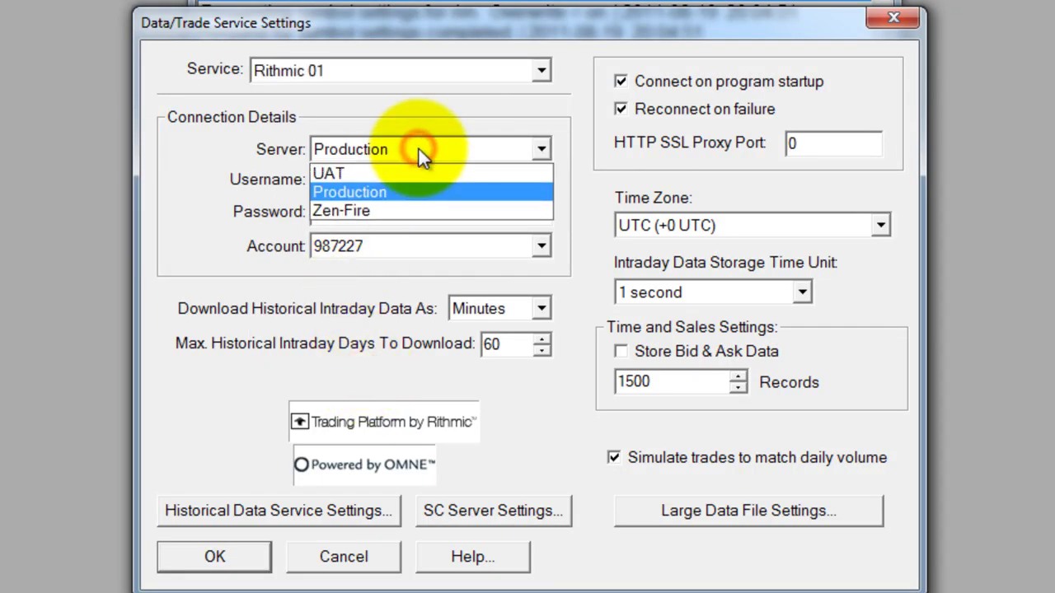
pyautogui.click(427, 183)
pyautogui.moveTo(427, 183); pyautogui.dragTo(315, 180)
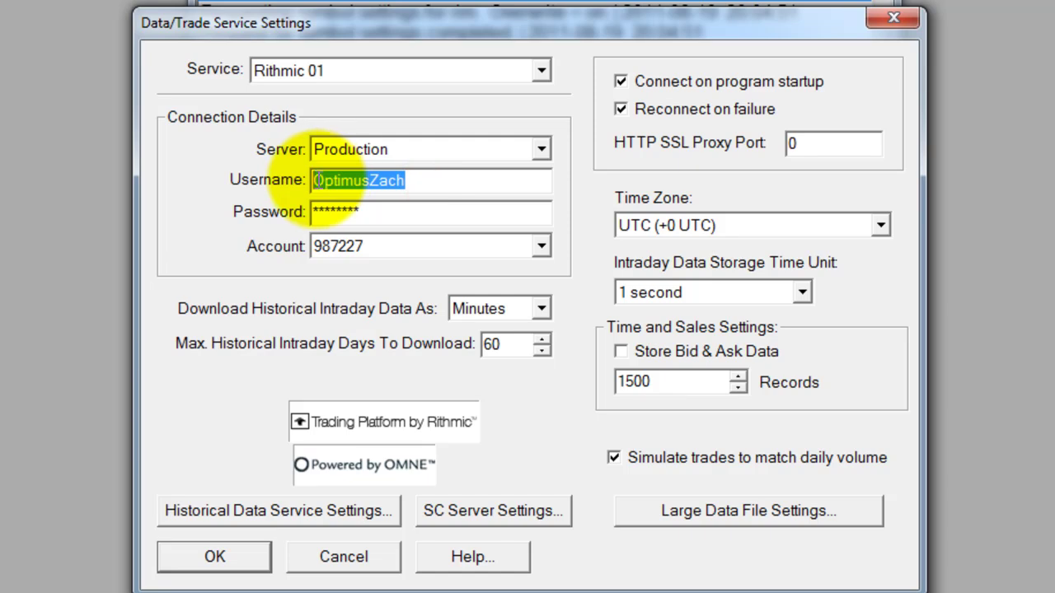
pyautogui.doubleClick(381, 210)
pyautogui.moveTo(452, 179); pyautogui.dragTo(227, 174)
pyautogui.doubleClick(372, 210)
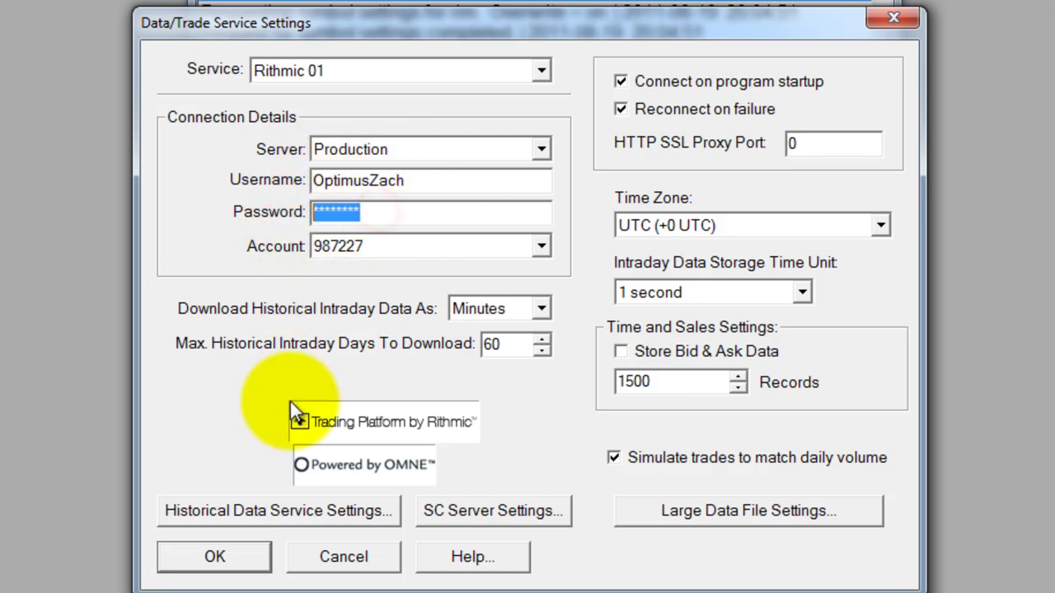
pyautogui.click(239, 555)
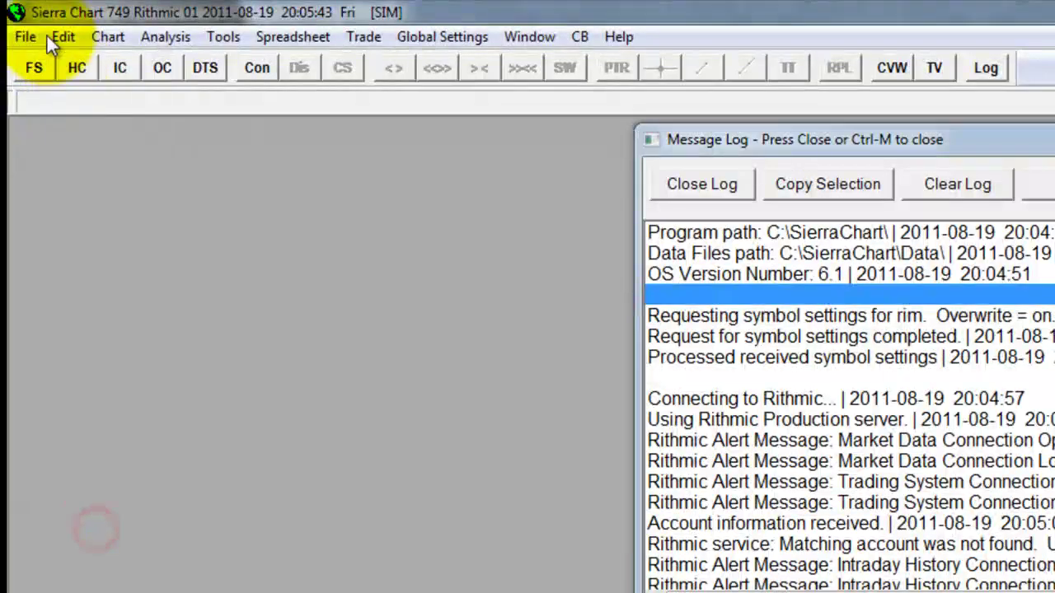
# - Connect Sierra Chart to the Rithmic data feed via File > Connect to Data Feed
pyautogui.click(28, 37)
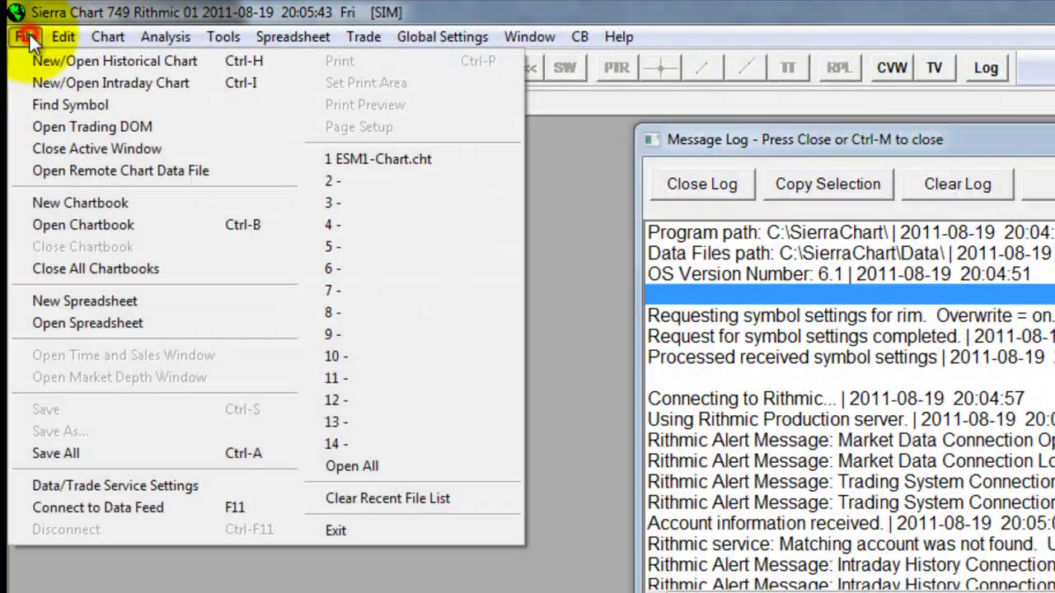
pyautogui.click(145, 506)
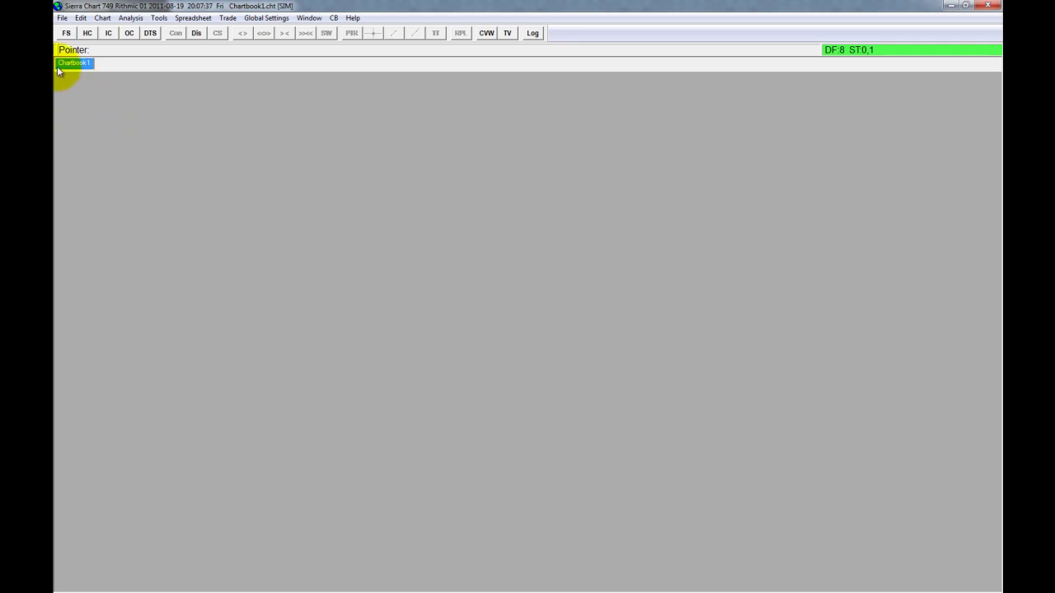
pyautogui.click(62, 17)
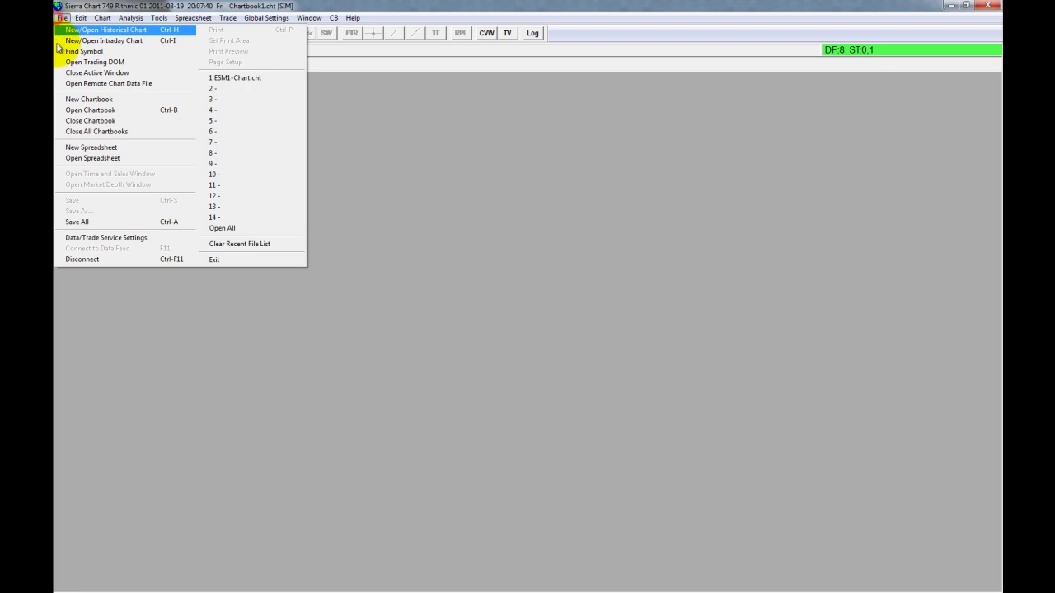
pyautogui.click(407, 204)
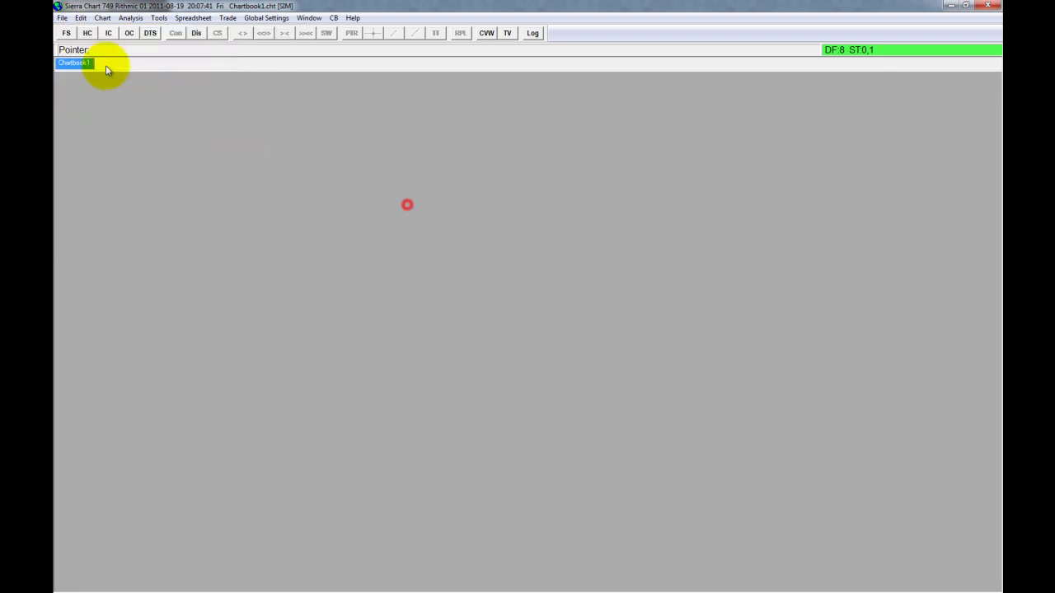
# - In Find Symbol, expand Futures and ES?#-CME and pick ESU1-CME, the September 2011 contract
pyautogui.click(68, 35)
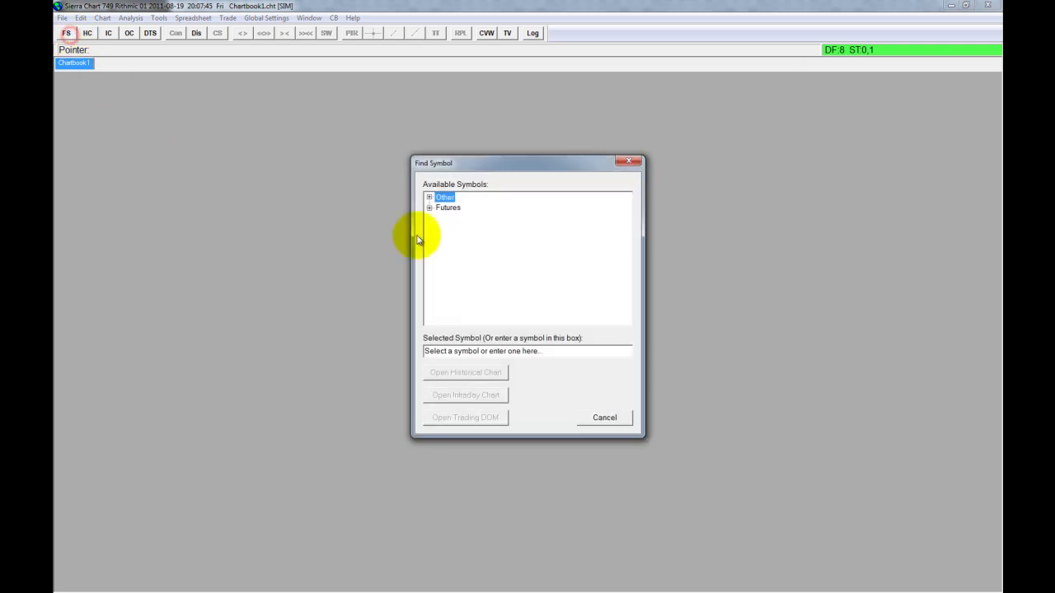
pyautogui.click(430, 207)
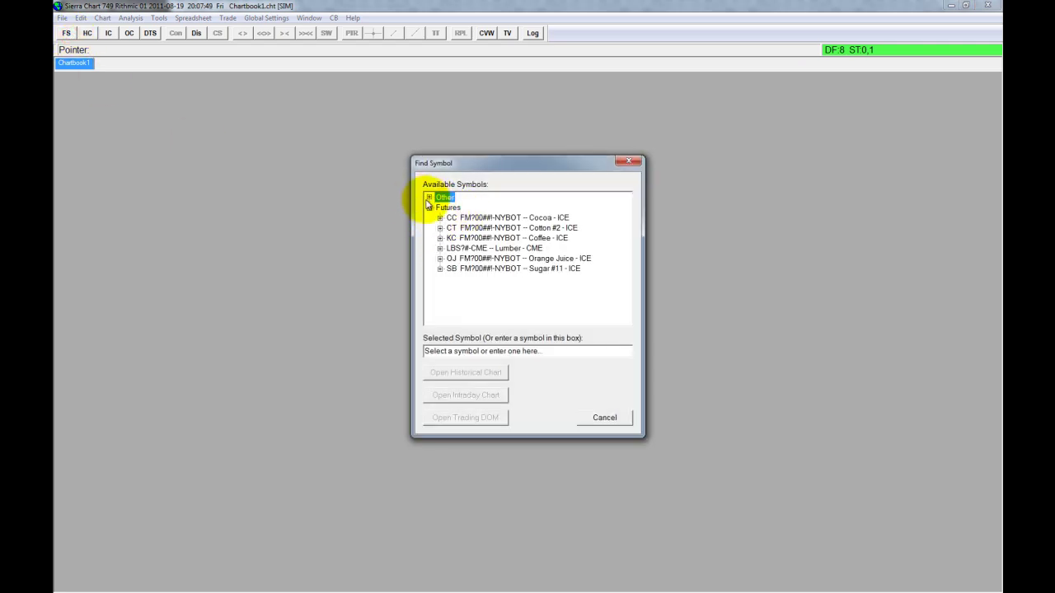
pyautogui.click(428, 198)
pyautogui.scroll(-3, 431, 251)
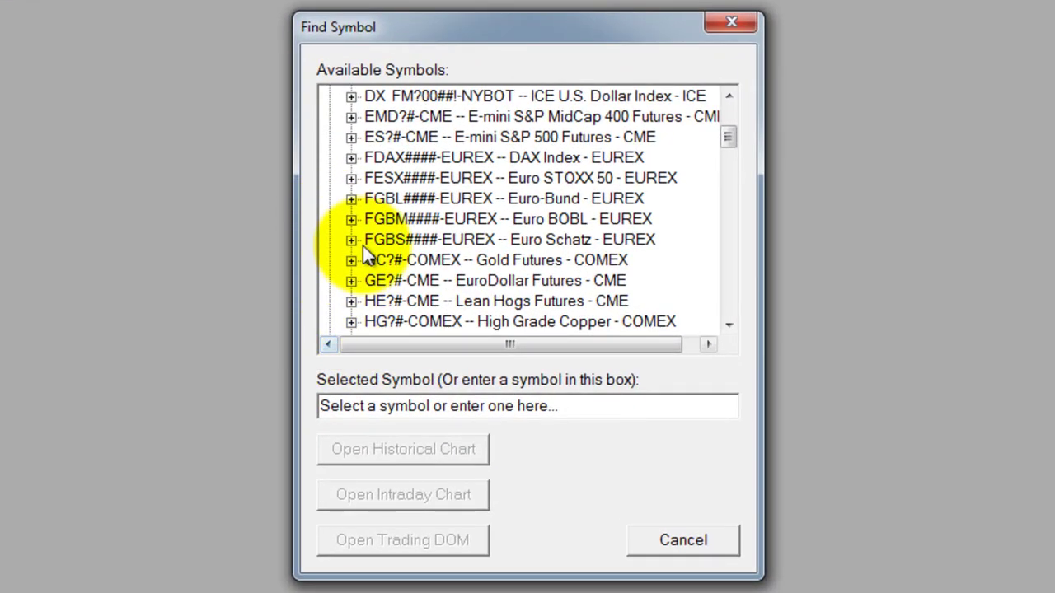
pyautogui.click(352, 138)
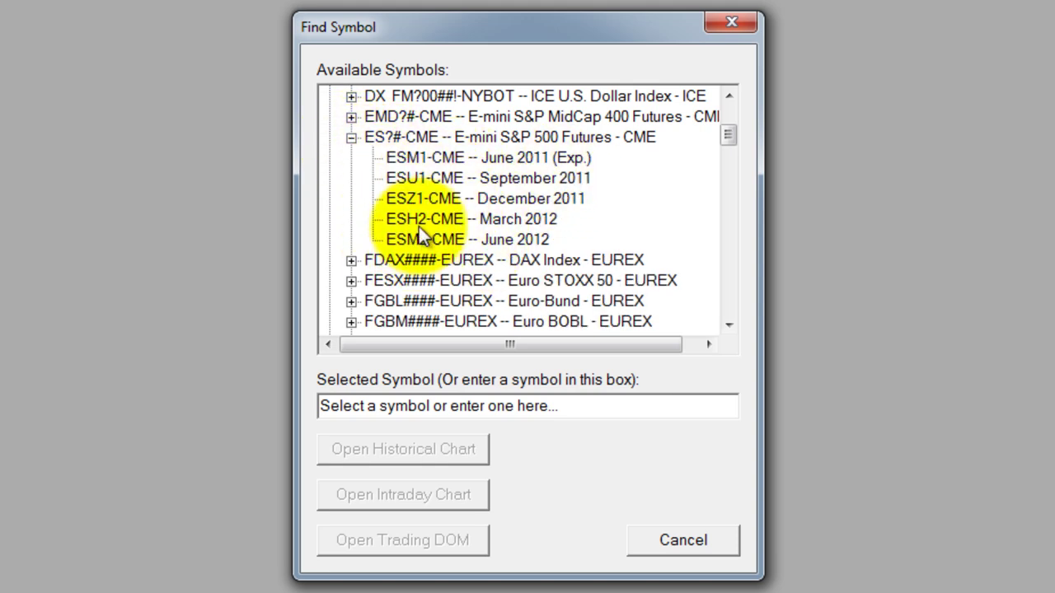
pyautogui.click(433, 180)
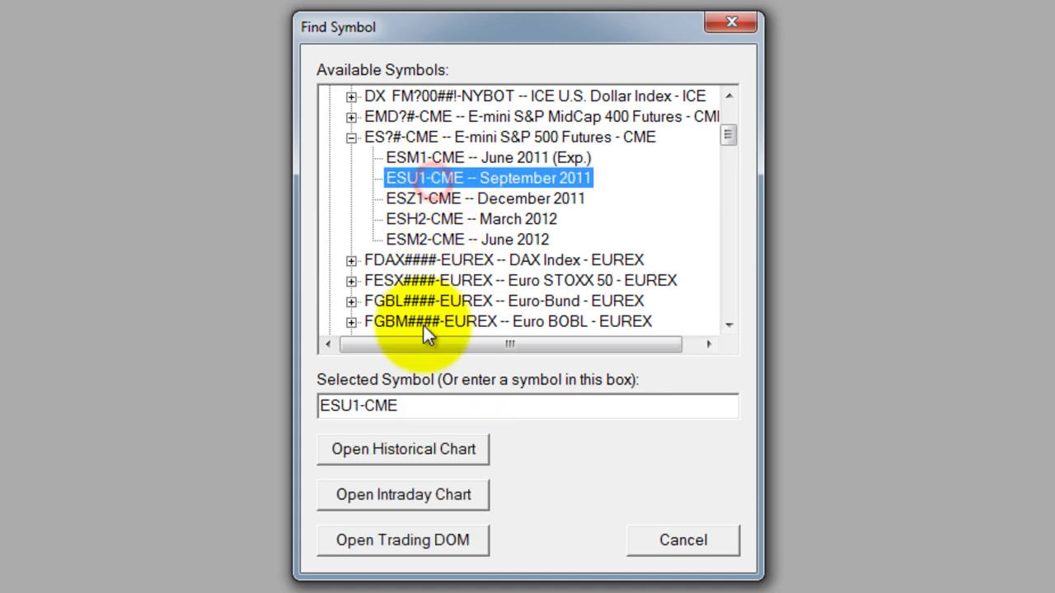
# - Open a 1-minute ESU1-CME intraday chart in Chartbook1 and let its history download
pyautogui.click(404, 500)
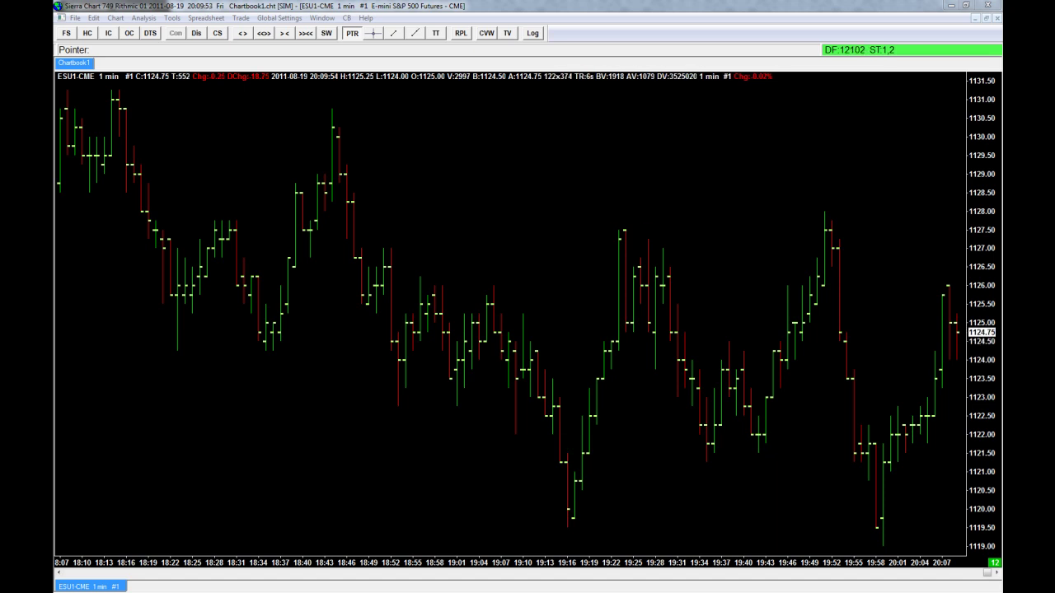
pyautogui.click(75, 18)
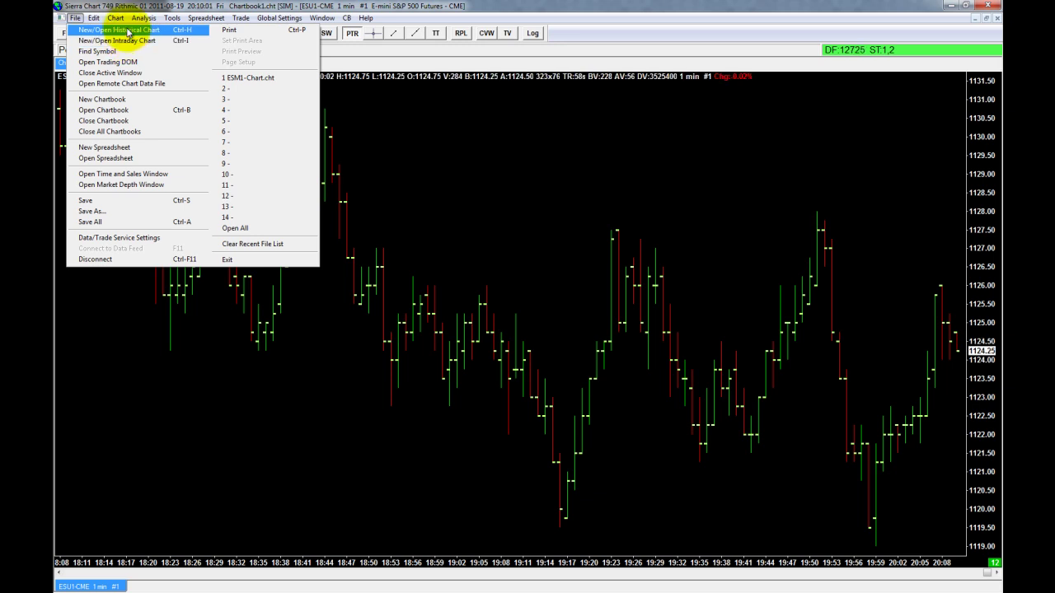
# - Open NQM1-CME.scid from the Open Chart/Trading DOM dialog as a second 1-minute chart
pyautogui.click(128, 44)
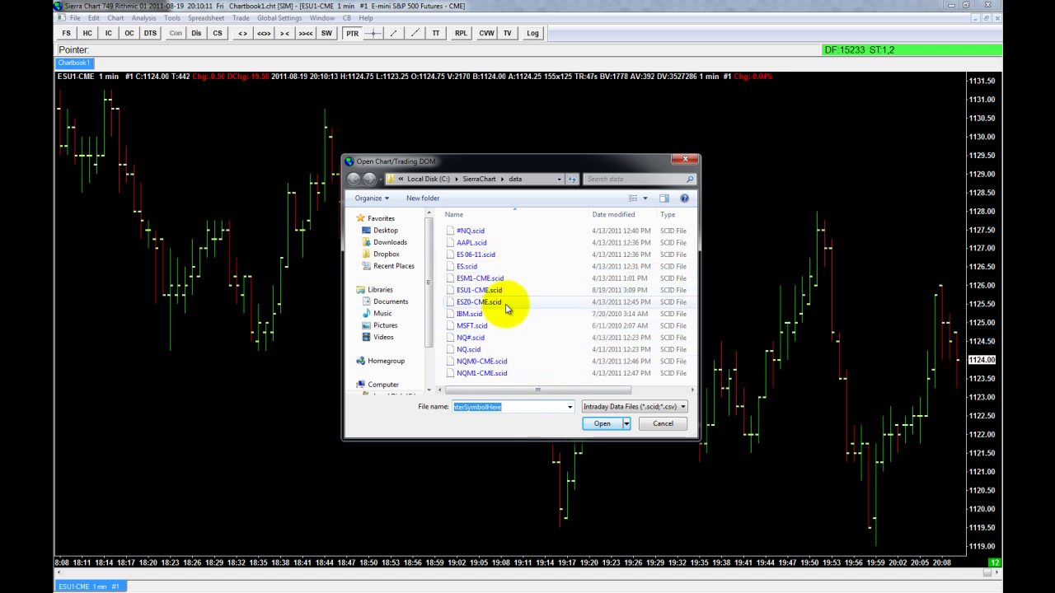
pyautogui.click(500, 373)
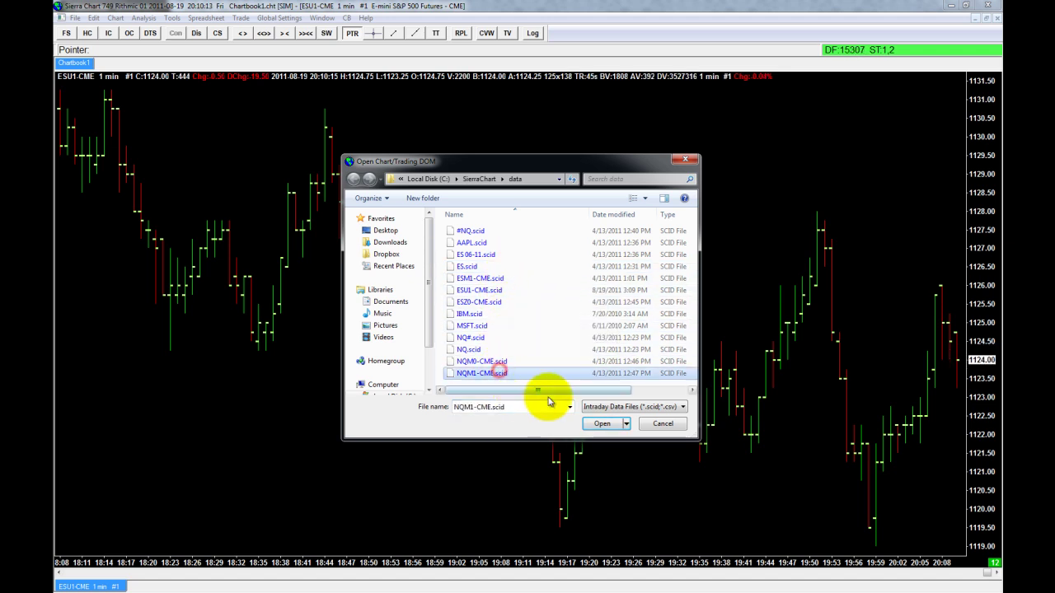
pyautogui.click(603, 422)
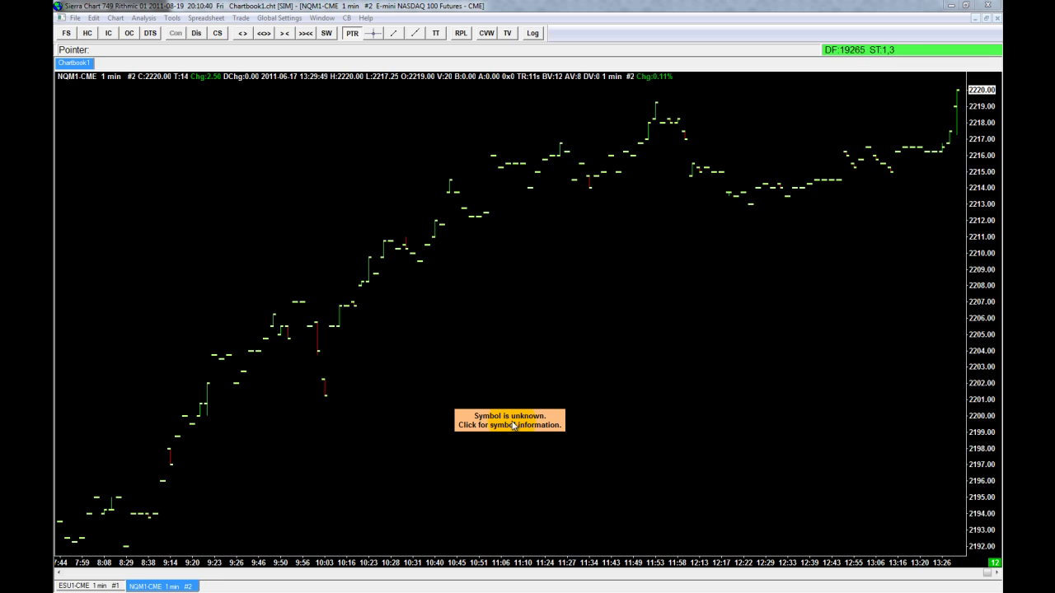
# - Dismiss the 'Symbol is unknown' notice and return to the ESU1-CME chart tab
pyautogui.click(543, 420)
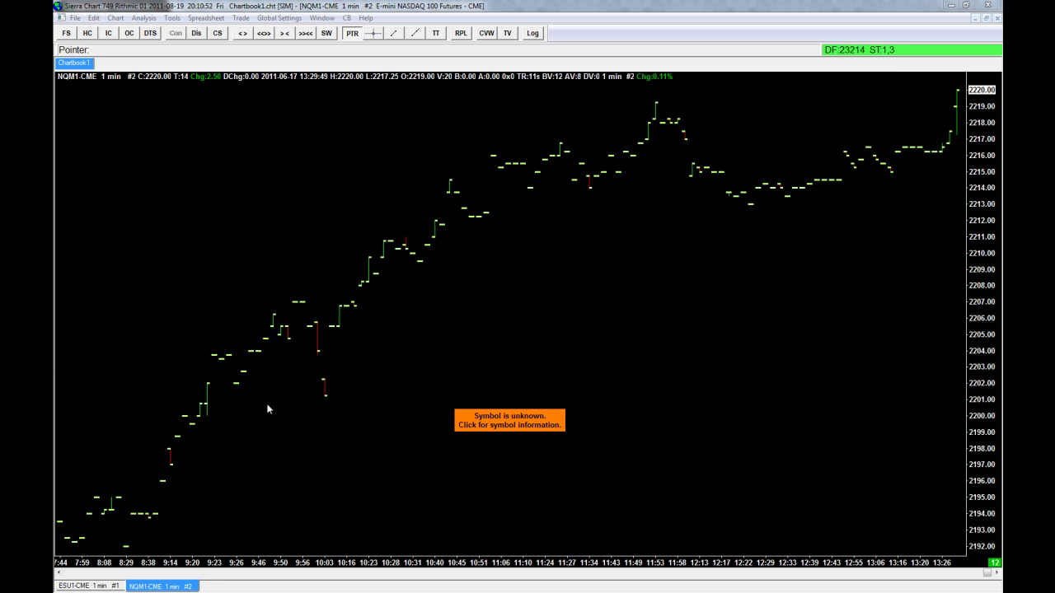
pyautogui.click(116, 585)
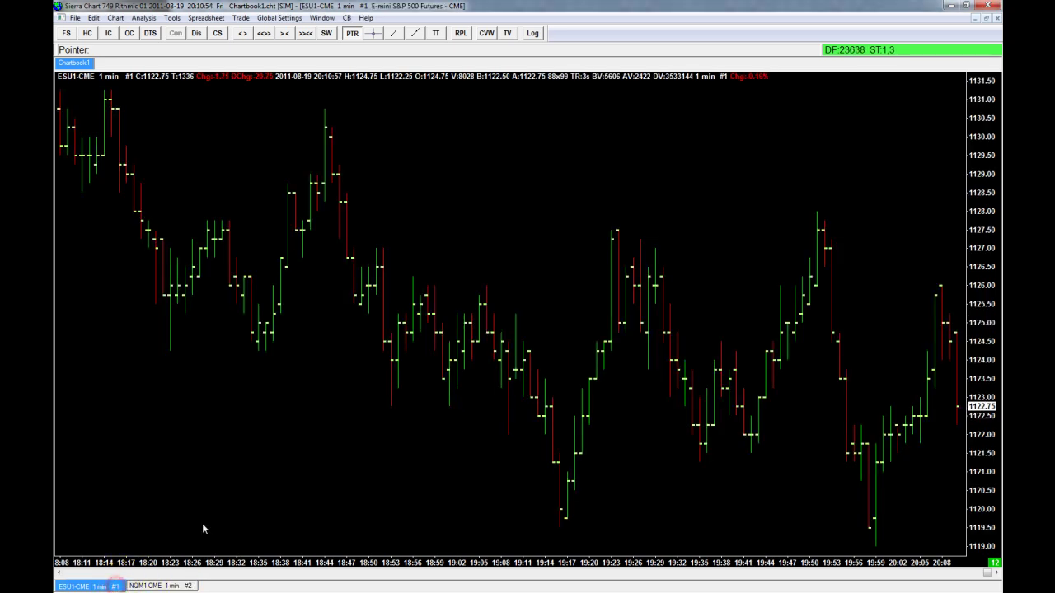